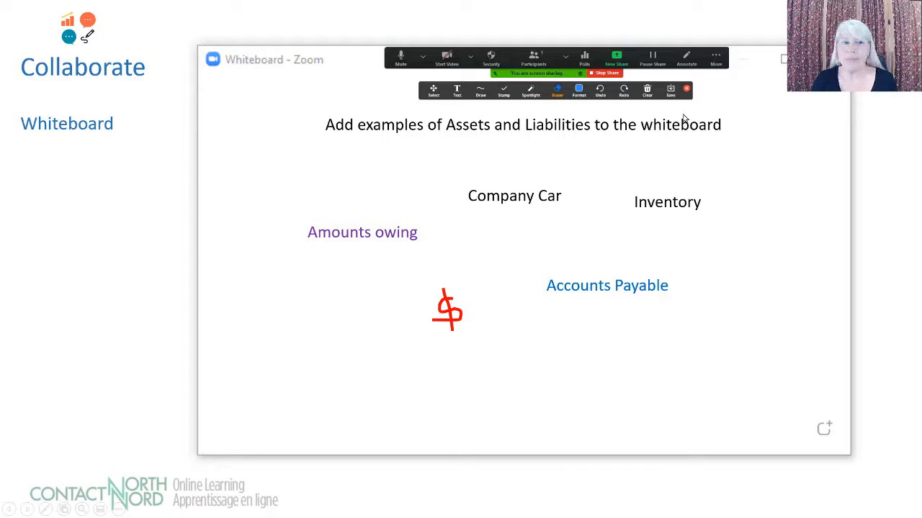
Advance the slide show past the whiteboard topic to the Breakout Rooms section
click(684, 119)
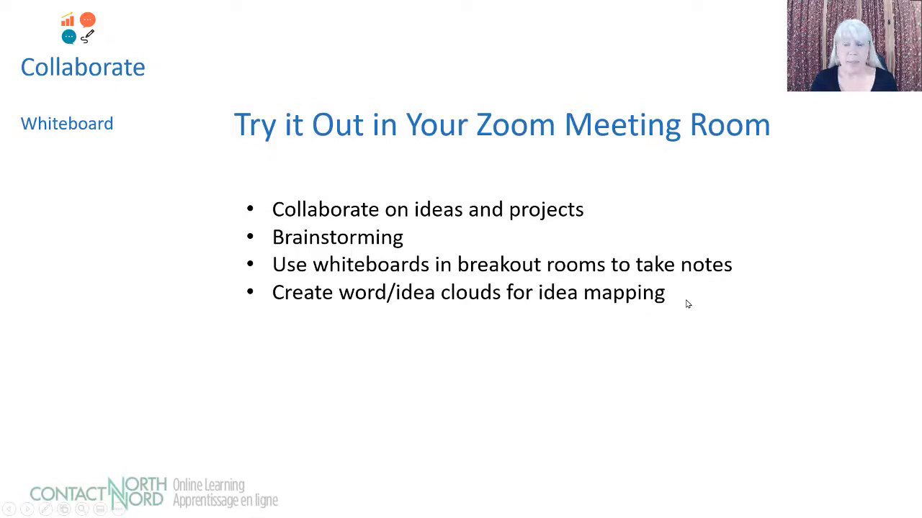
click(671, 422)
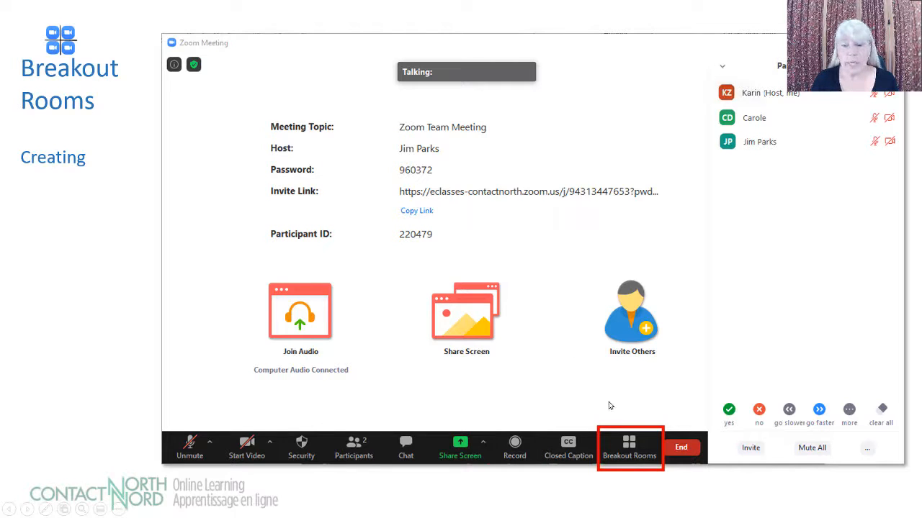
Create two breakout rooms with manual assignment and assign one participant to each room
click(629, 447)
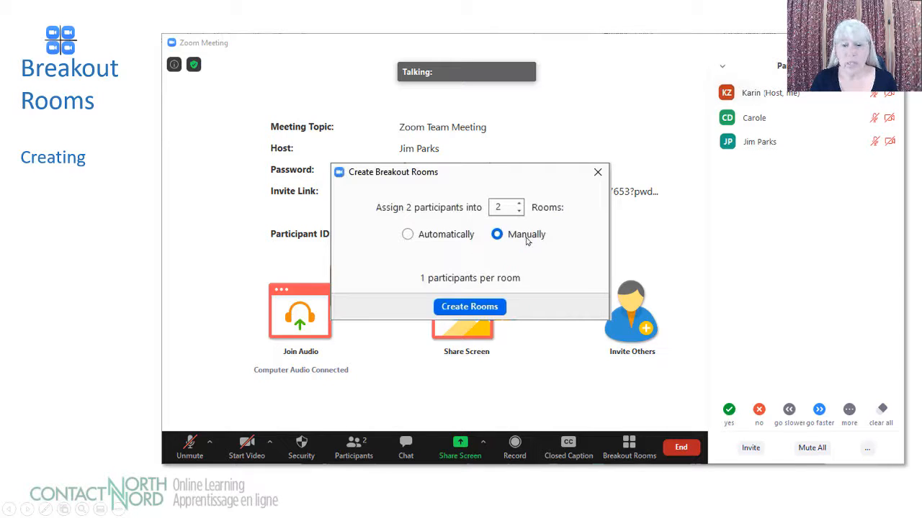
click(489, 309)
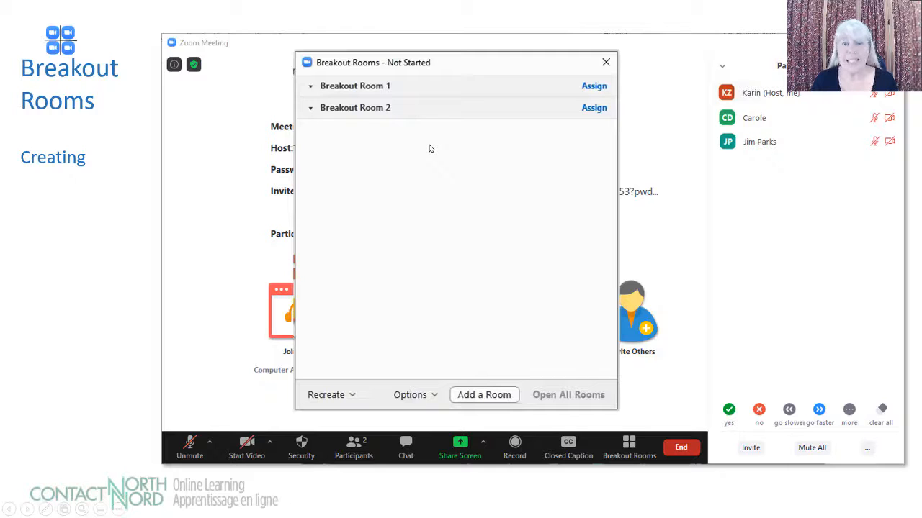
click(595, 87)
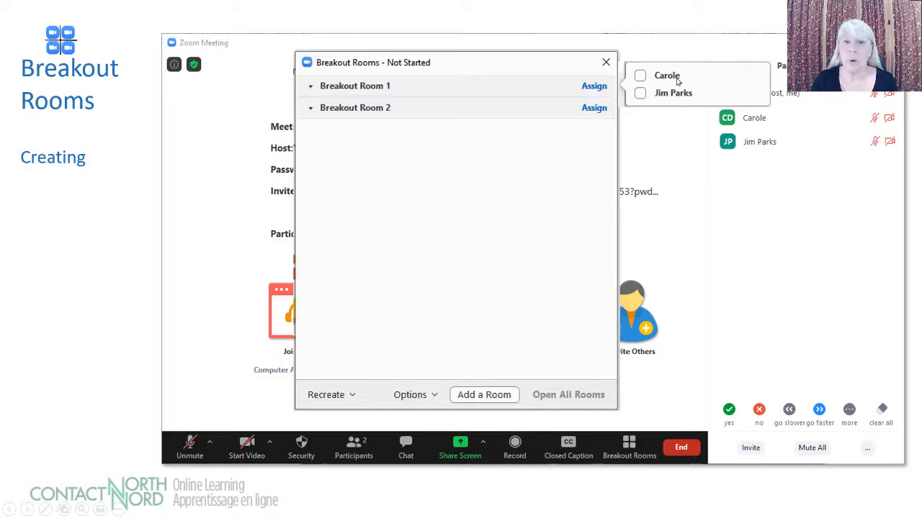
click(640, 93)
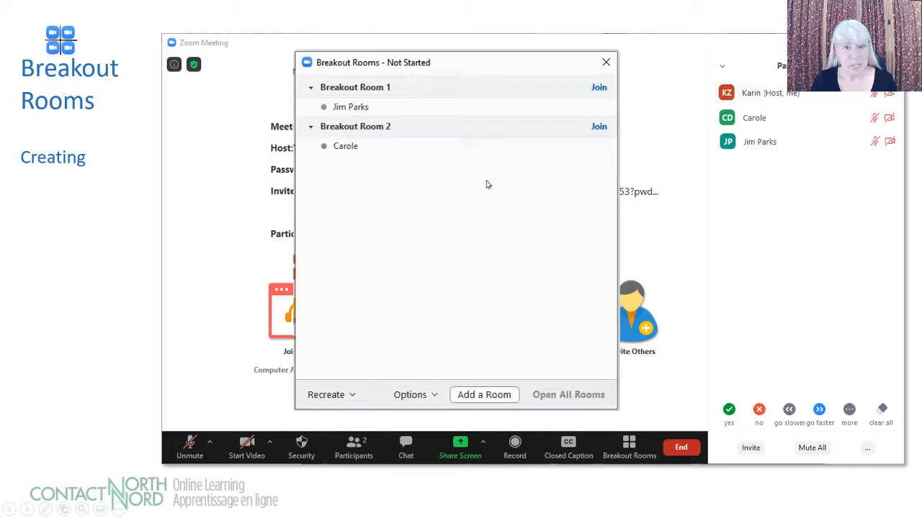
Examine the breakout room options and the choices for moving or exchanging the participant in Breakout Room 2
click(435, 397)
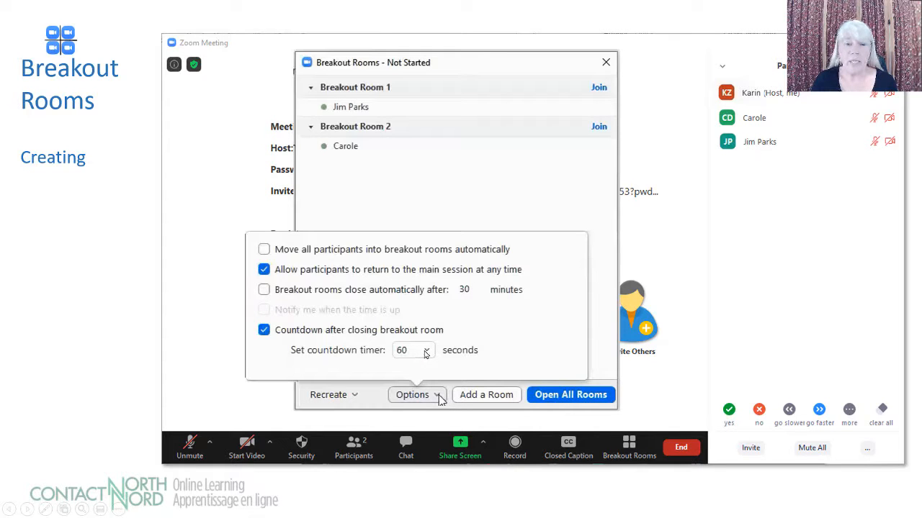
click(518, 180)
mouse_move(487, 145)
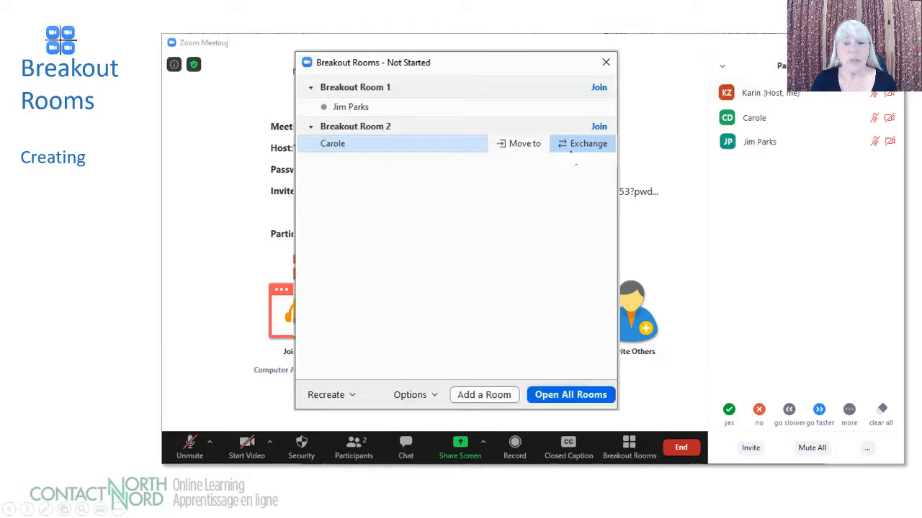
Open all the breakout rooms and join Breakout Room 2 as host
click(569, 395)
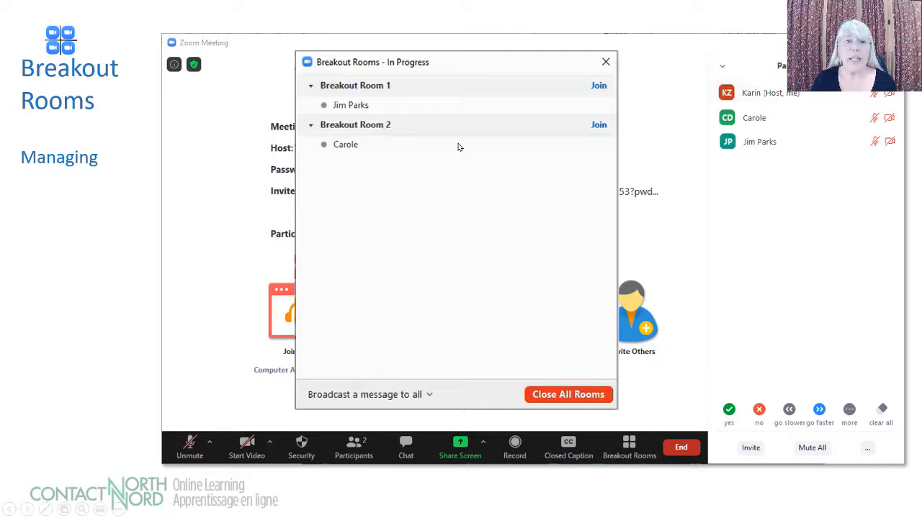
click(598, 126)
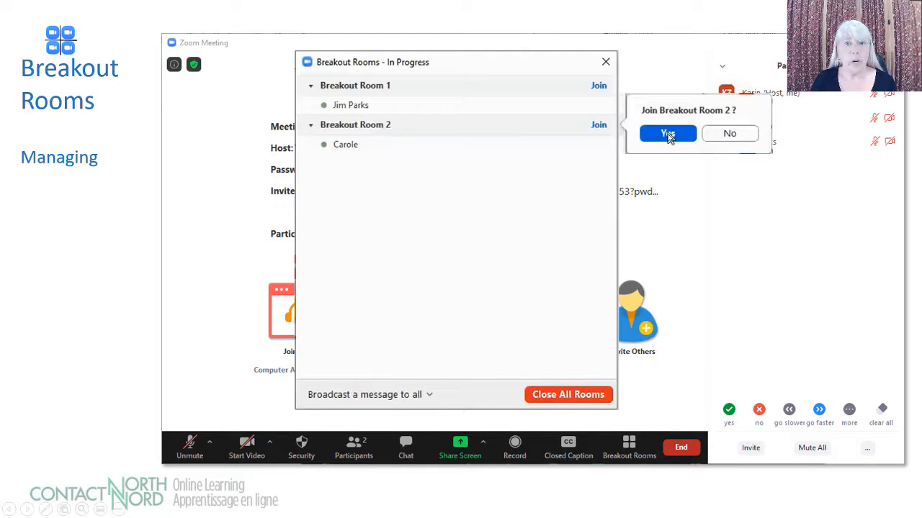
click(667, 134)
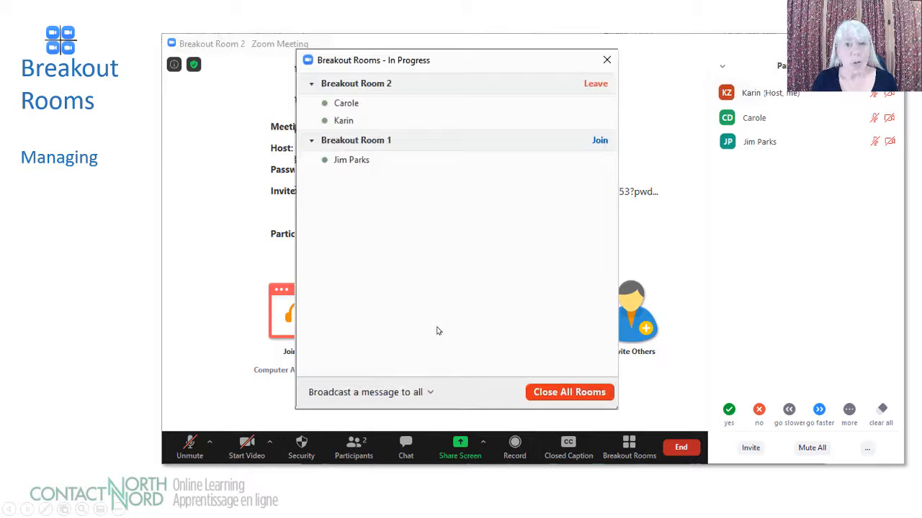
Broadcast the message "Don't forget to save your whiteboards!" to all breakout rooms
click(431, 394)
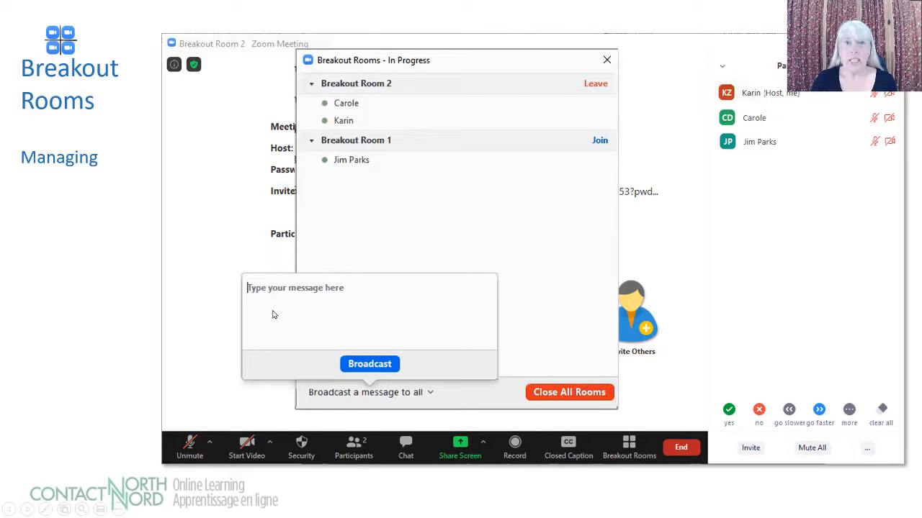
text(Don't forget to)
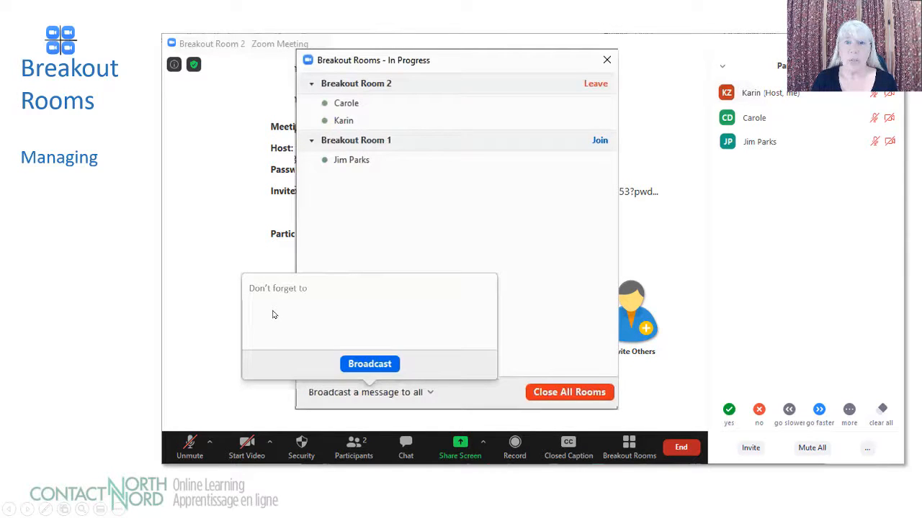
text( save your whiteboards!)
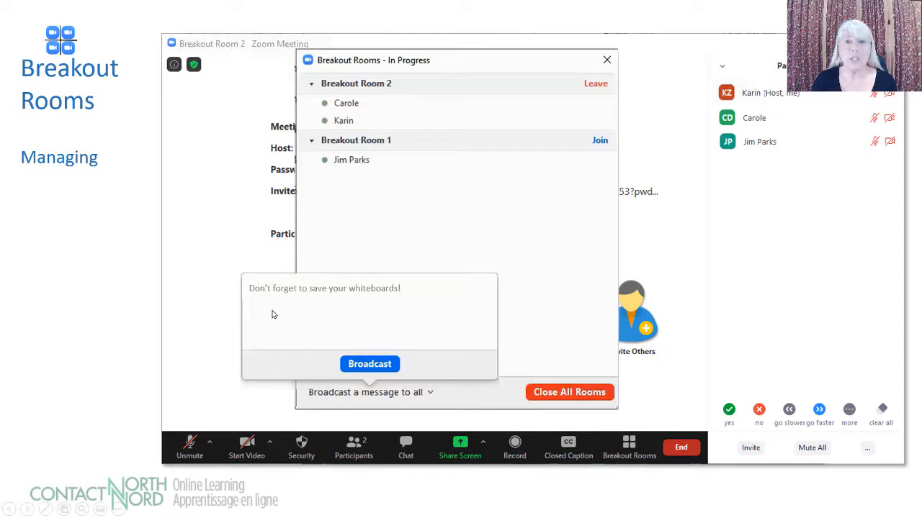
click(376, 366)
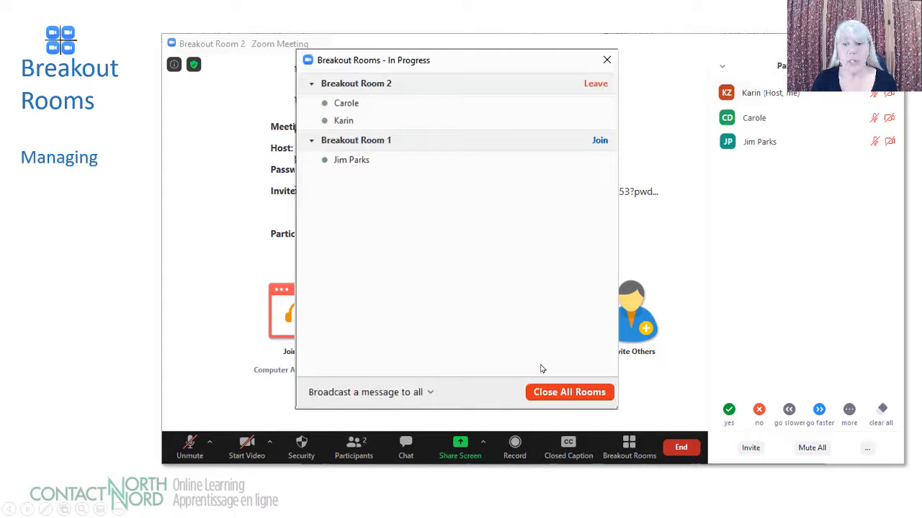
Close all the breakout rooms and bring up the settings for recreating them
click(557, 393)
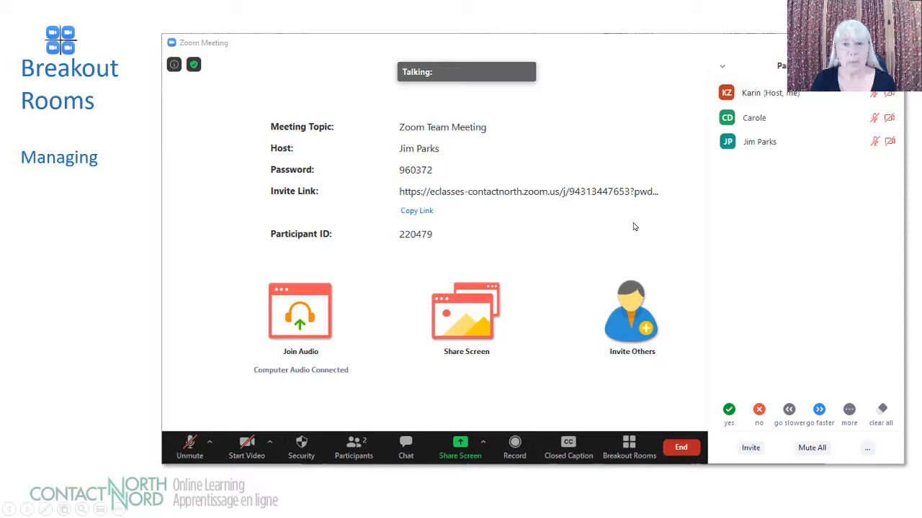
click(630, 447)
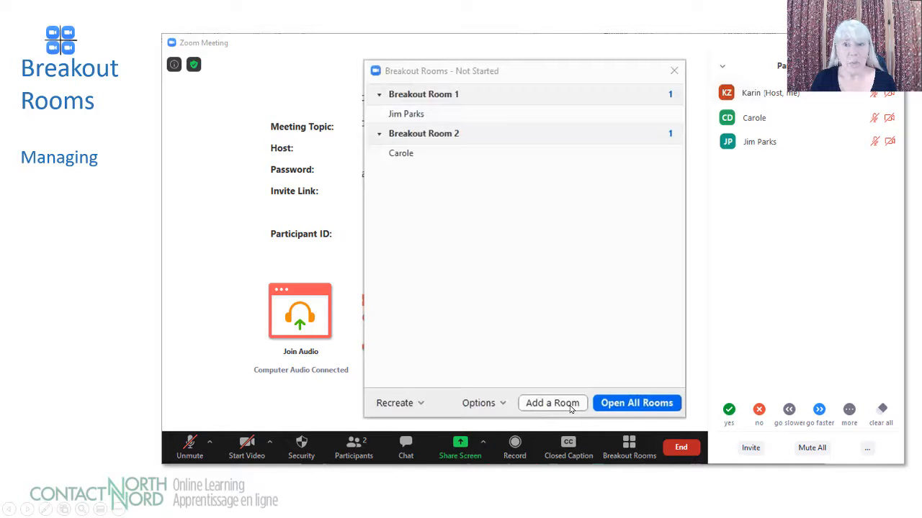
click(422, 404)
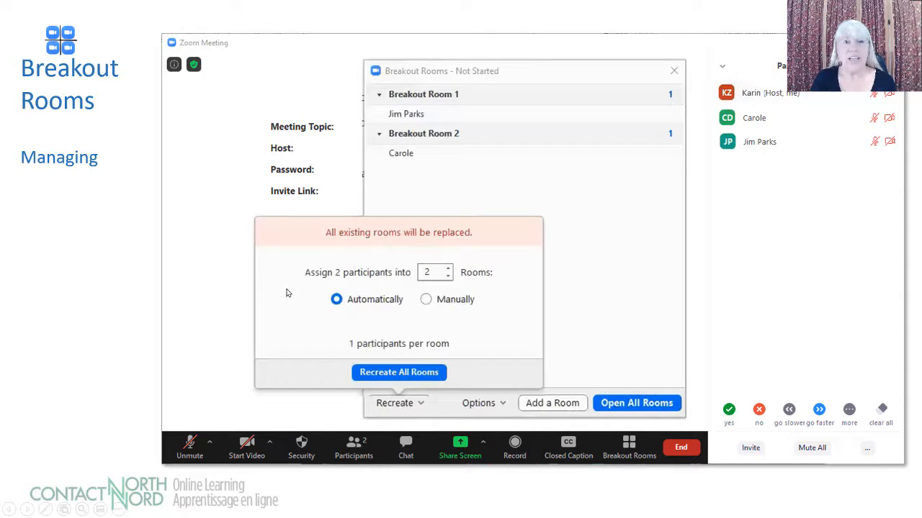
Advance the slide show to the note about putting breakout room instructions into a chat message
click(586, 301)
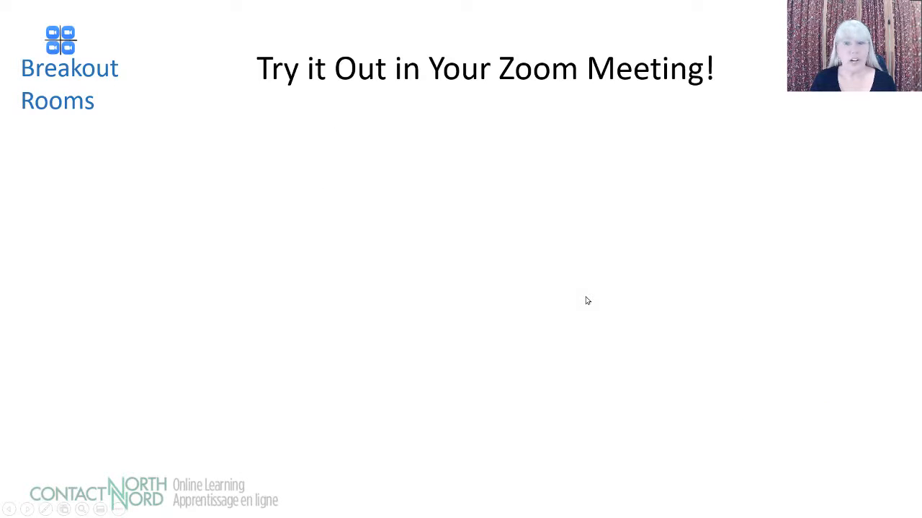
click(587, 301)
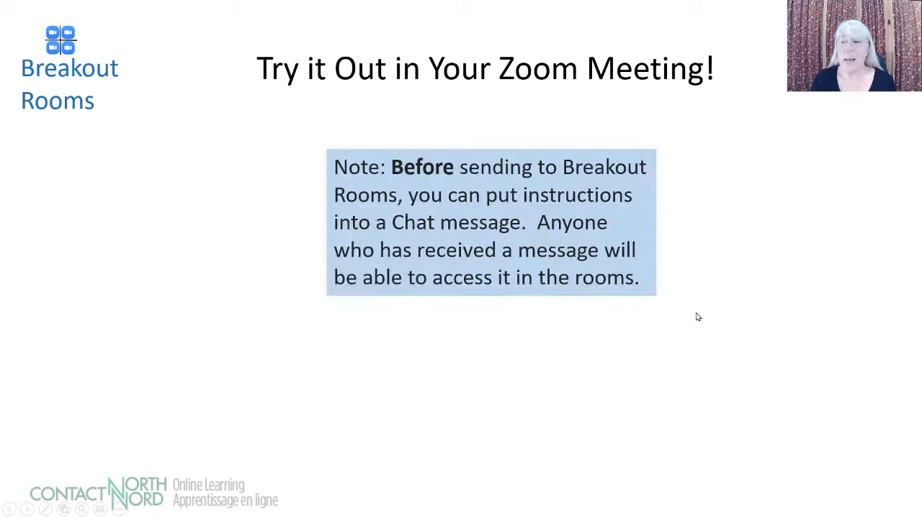
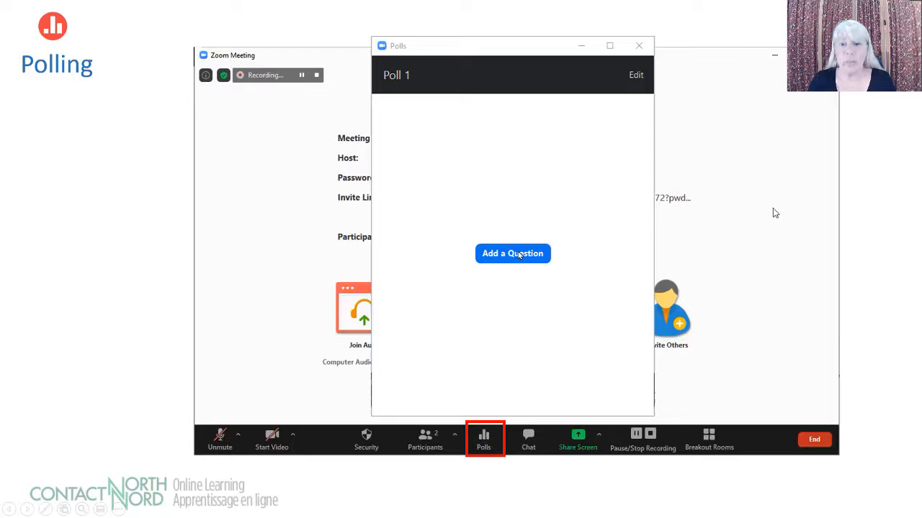
Start a new meeting poll titled "Colours" and make it anonymous
click(775, 214)
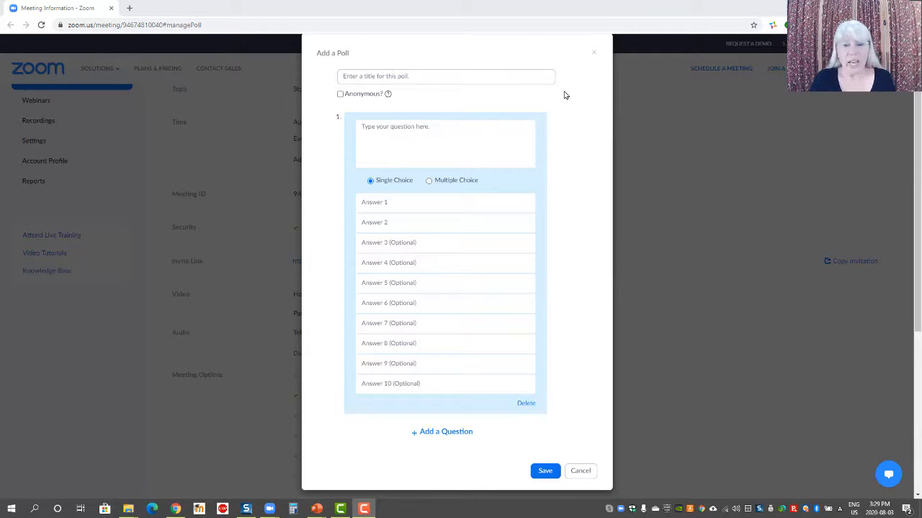
click(404, 77)
text(Colours)
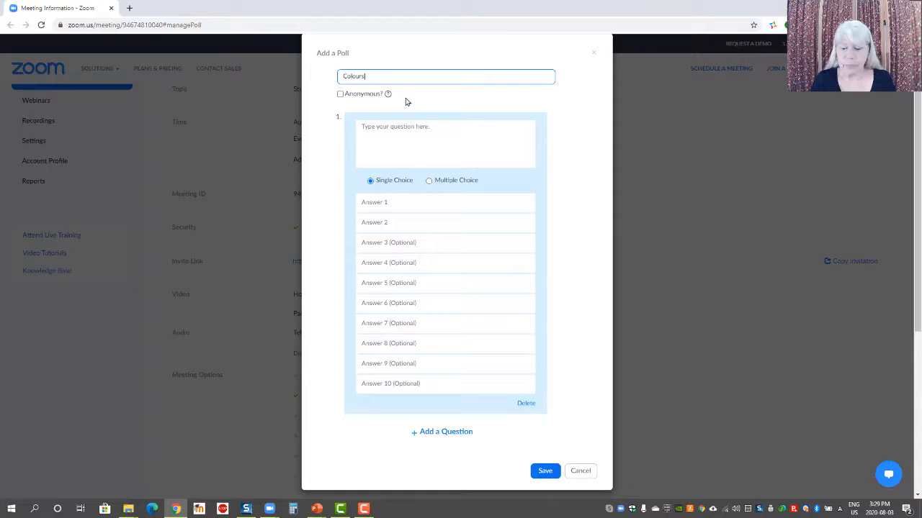
click(406, 99)
click(340, 95)
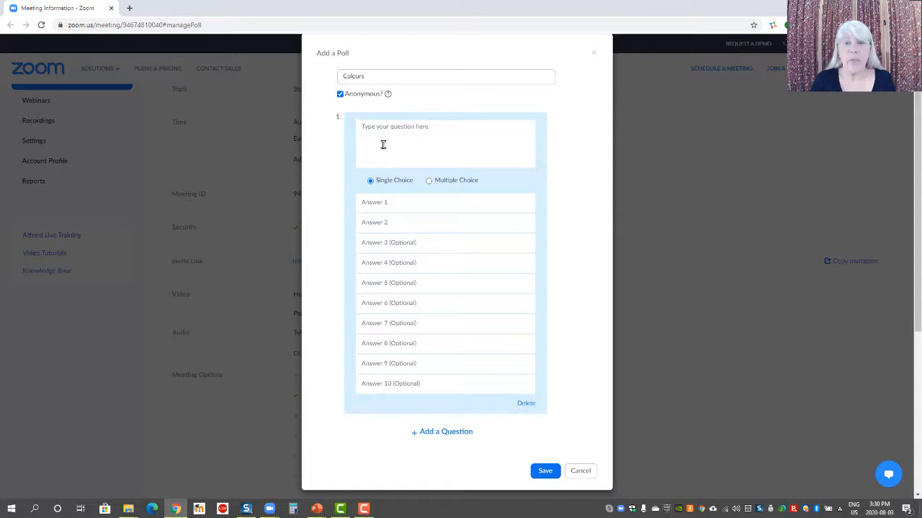
Enter the poll question "What is/are your favourite colour(s)?" and set it to Multiple Choice
click(430, 153)
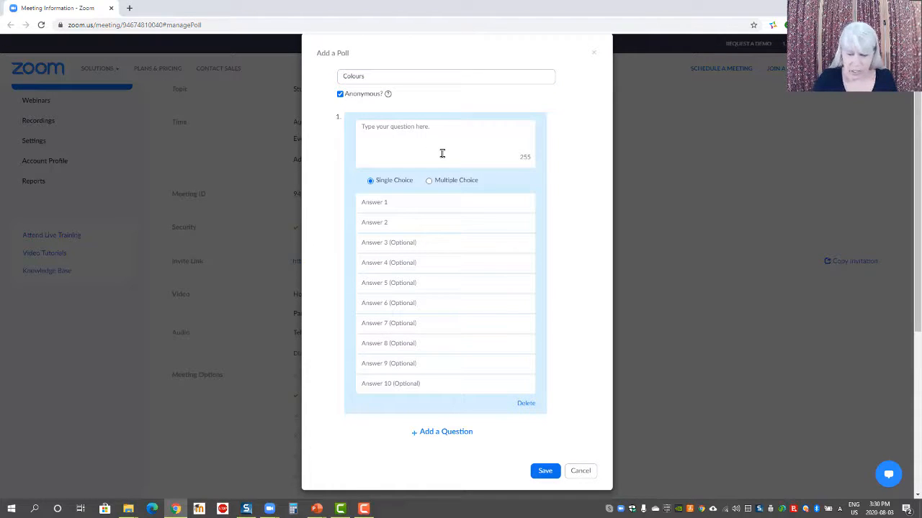
text(What)
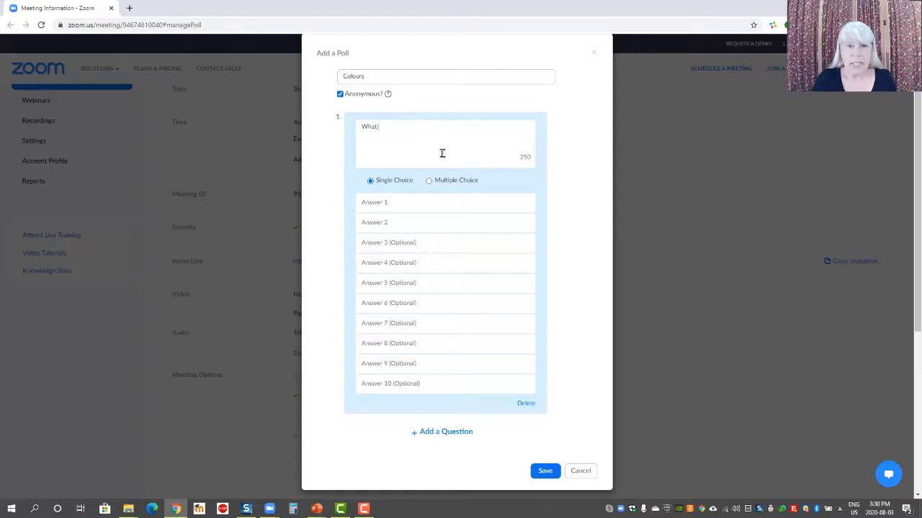
text( is/are you)
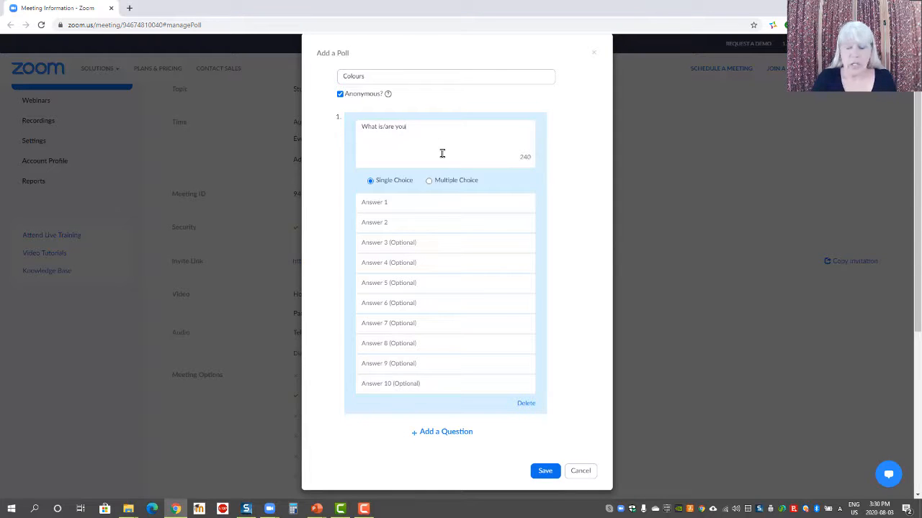
text(r favouri)
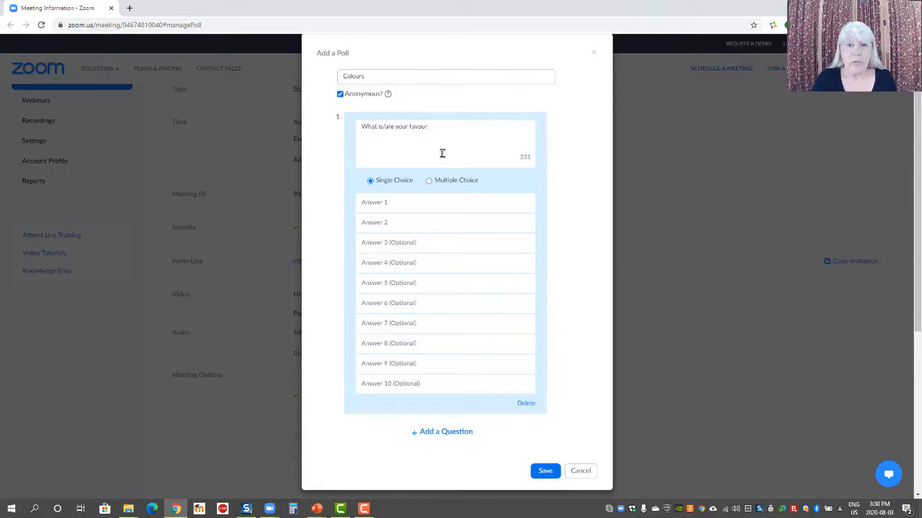
text(te colour)
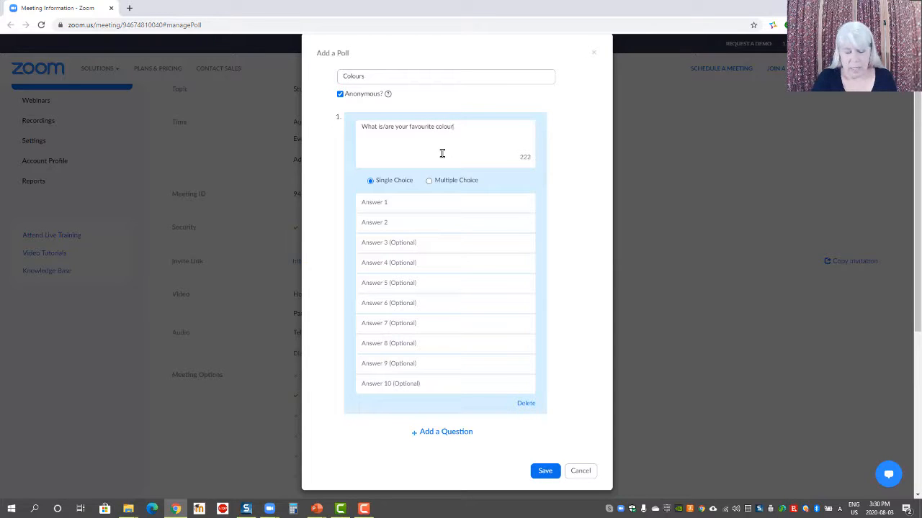
text((s)?)
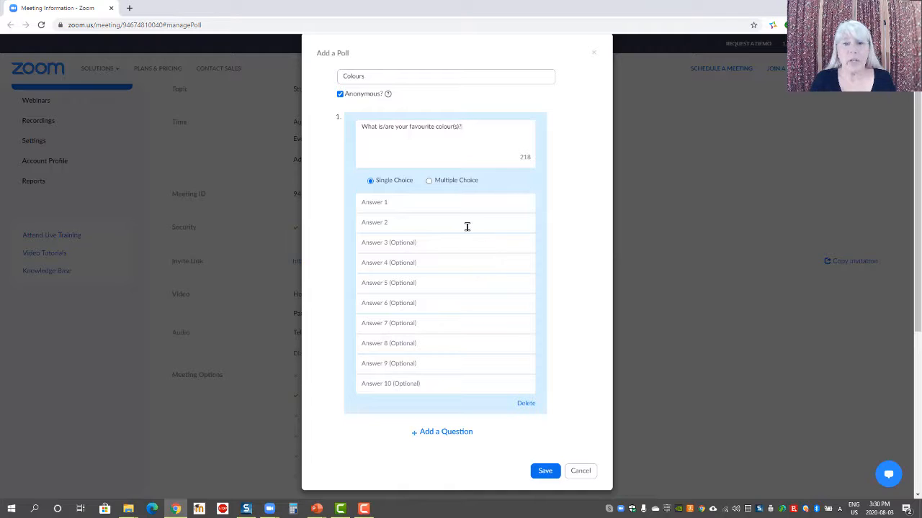
click(430, 181)
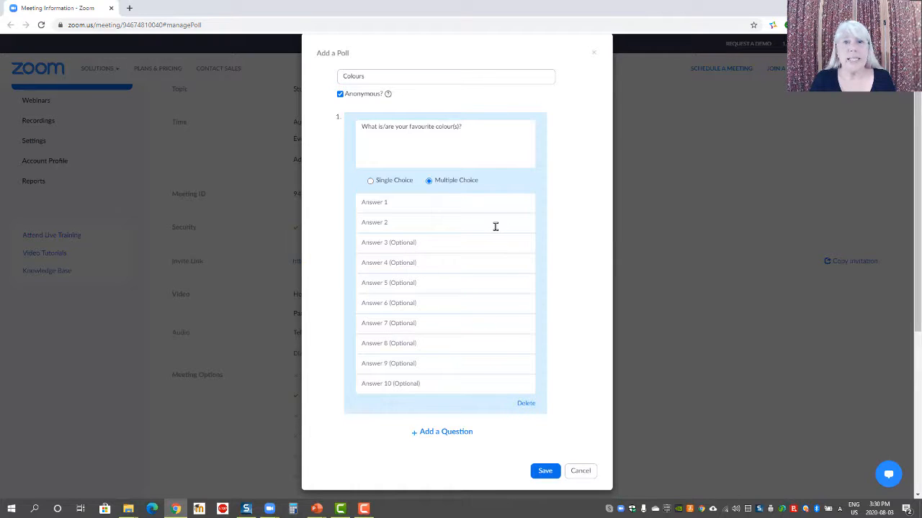
Fill in the first three poll answers as Red, Green and Yellow
click(401, 204)
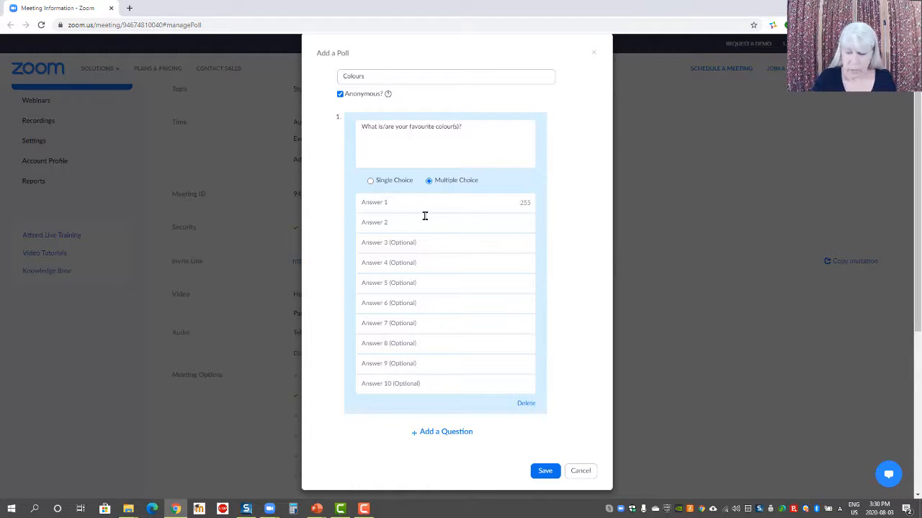
text(Red)
key(Tab)
text(Bl)
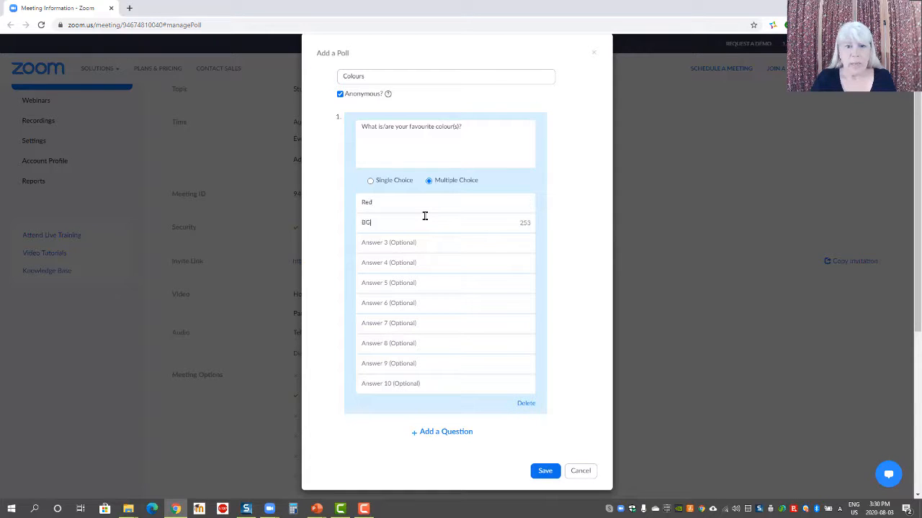
key(BackSpace)
key(BackSpace)
text(Green)
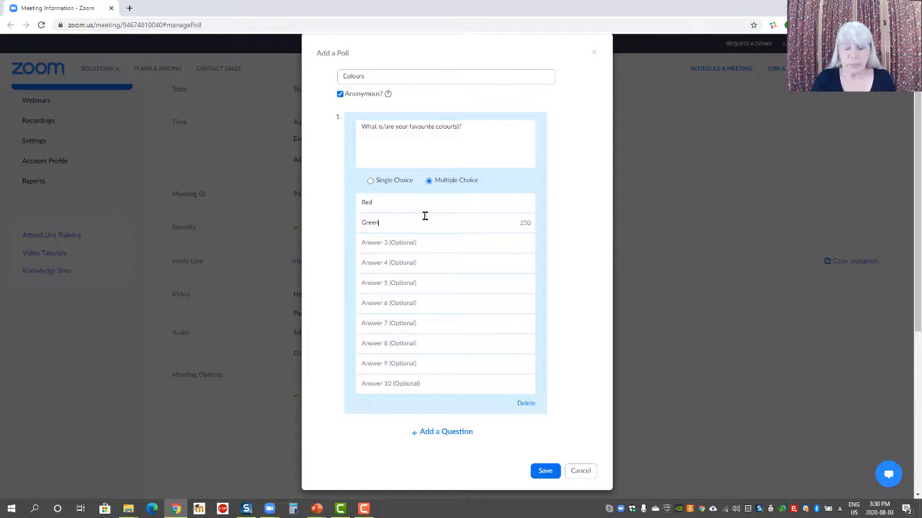
key(Tab)
text(Yellow)
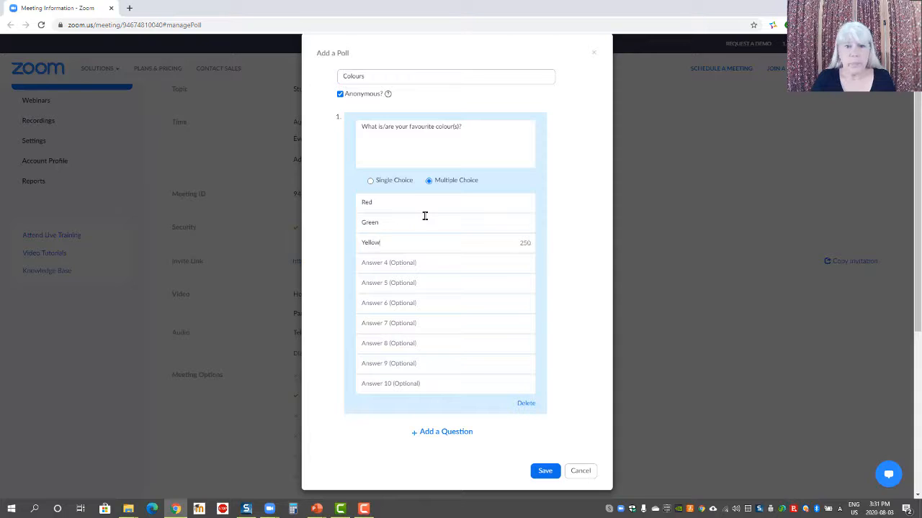
Add Blue and Other as the fourth and fifth poll answers and save the poll
key(Tab)
text(Blue)
key(Tab)
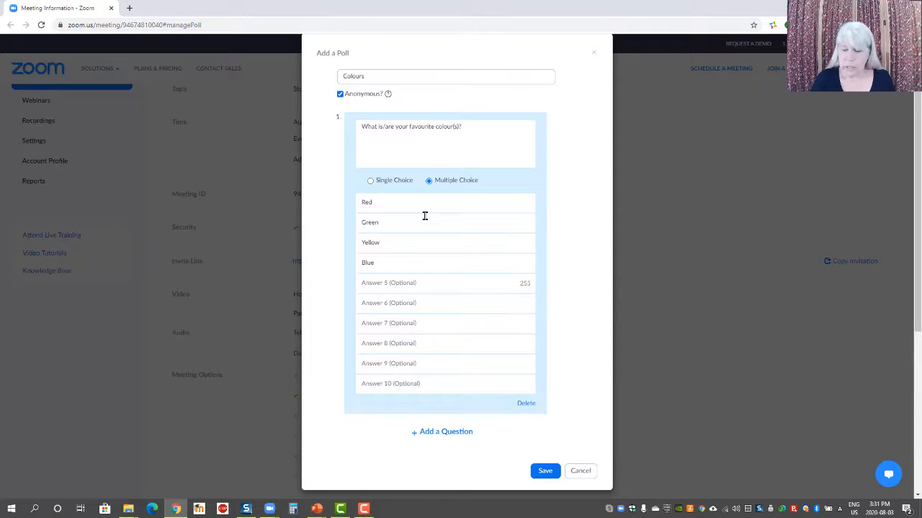
text(Othr)
text(er)
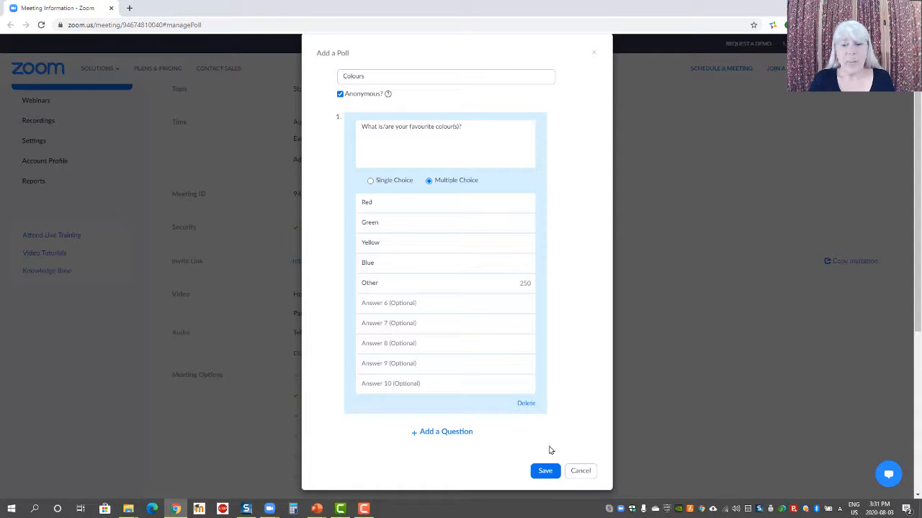
click(543, 471)
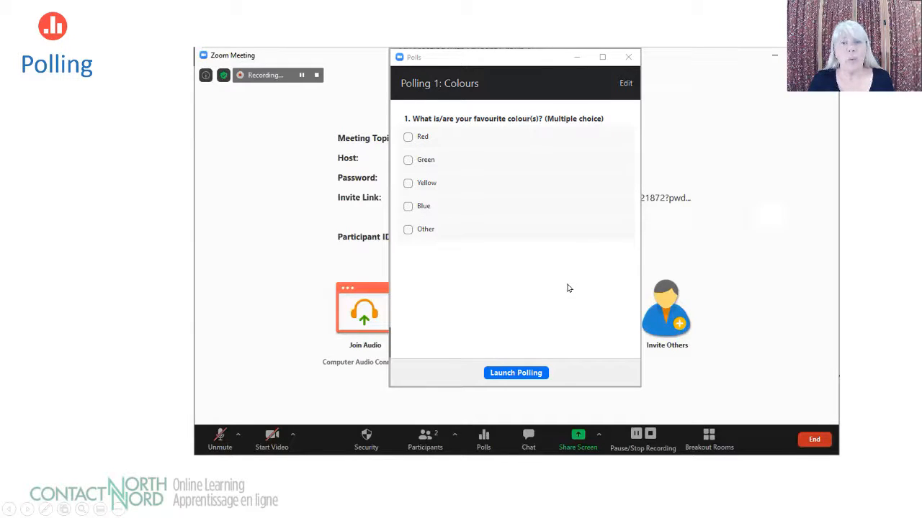
In the PowerPoint slide show, walk through running the Colours poll from launch to close and sharing its results with attendees
click(538, 376)
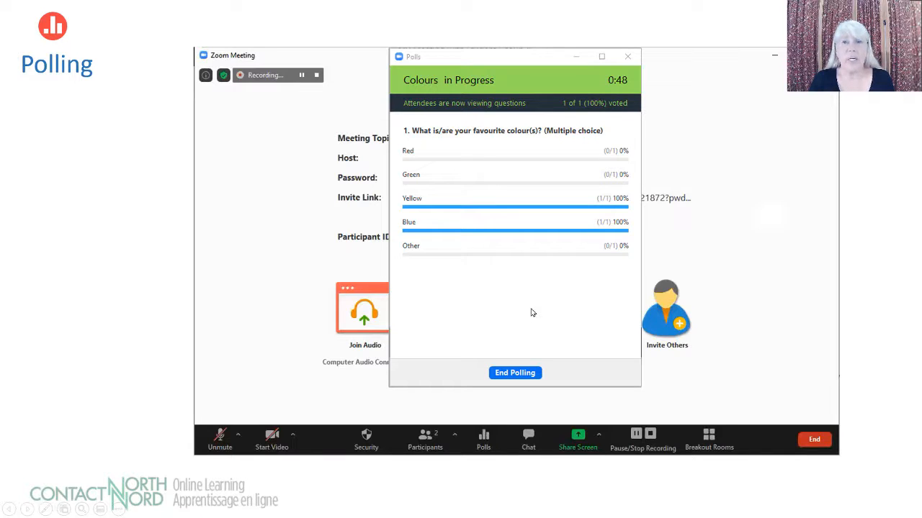
click(515, 373)
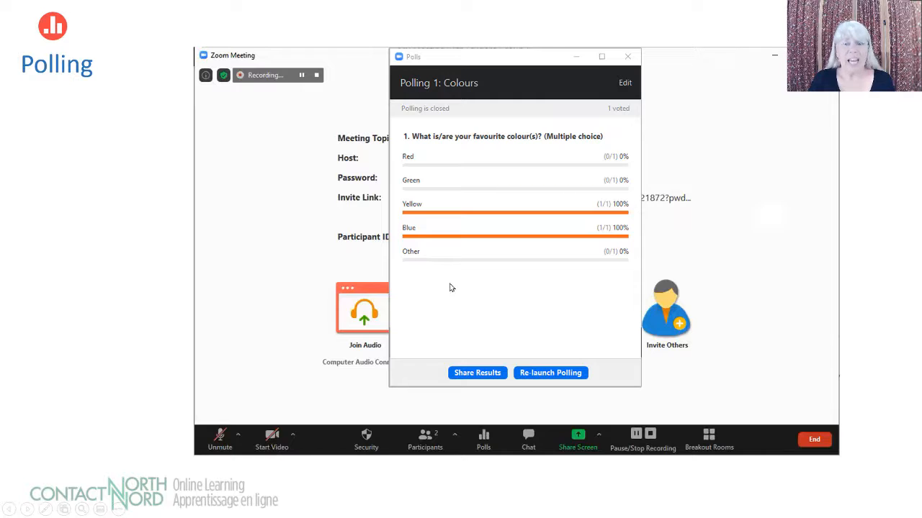
click(477, 373)
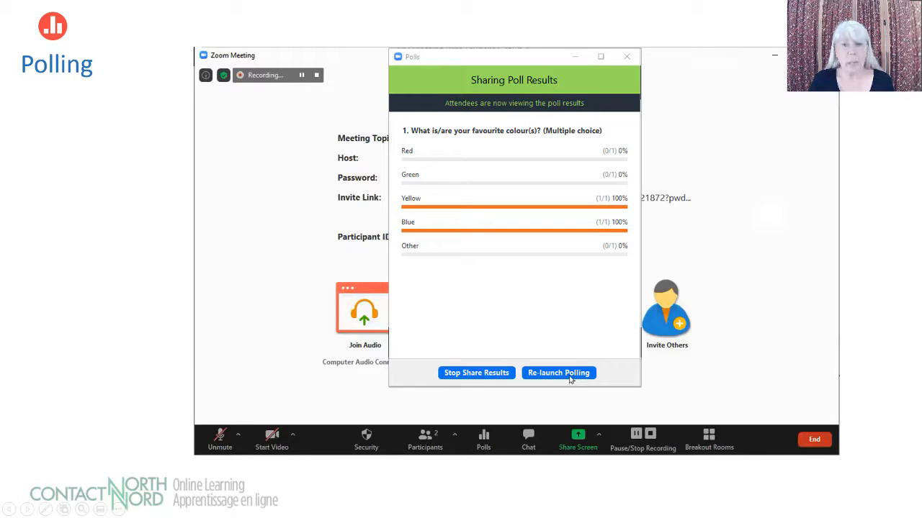
click(478, 373)
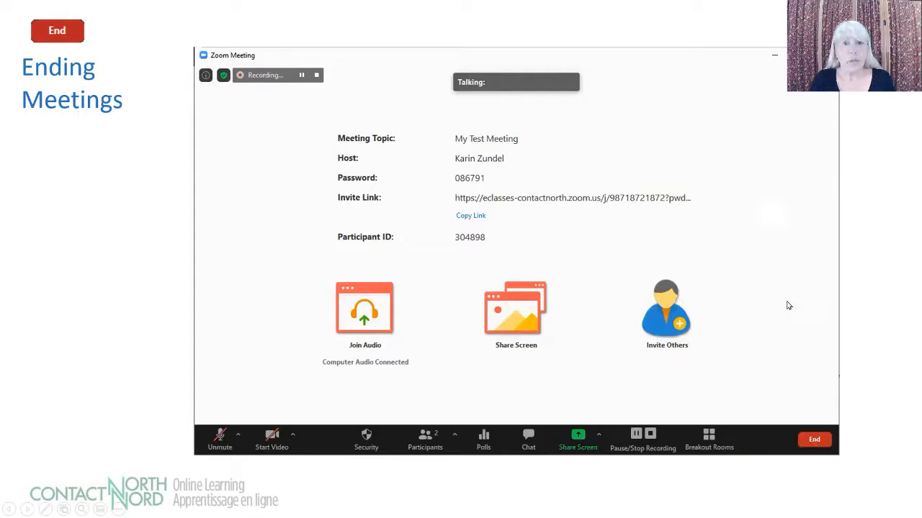
Walk through ending the meeting for all and advance past the recording files to the Access Recordings slide
click(823, 444)
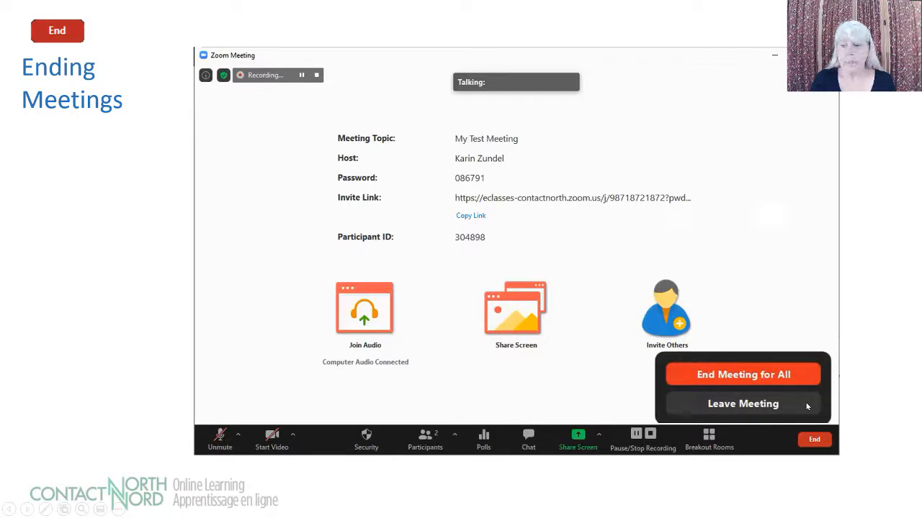
click(806, 373)
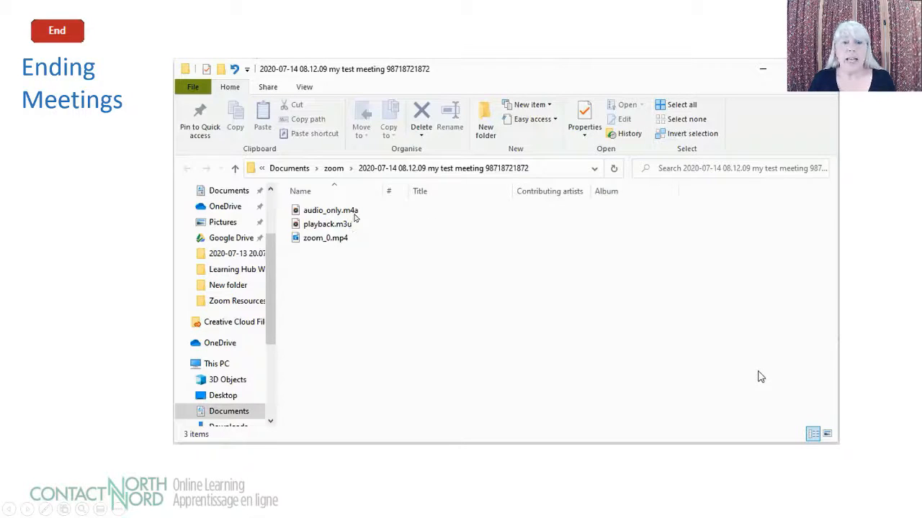
click(529, 276)
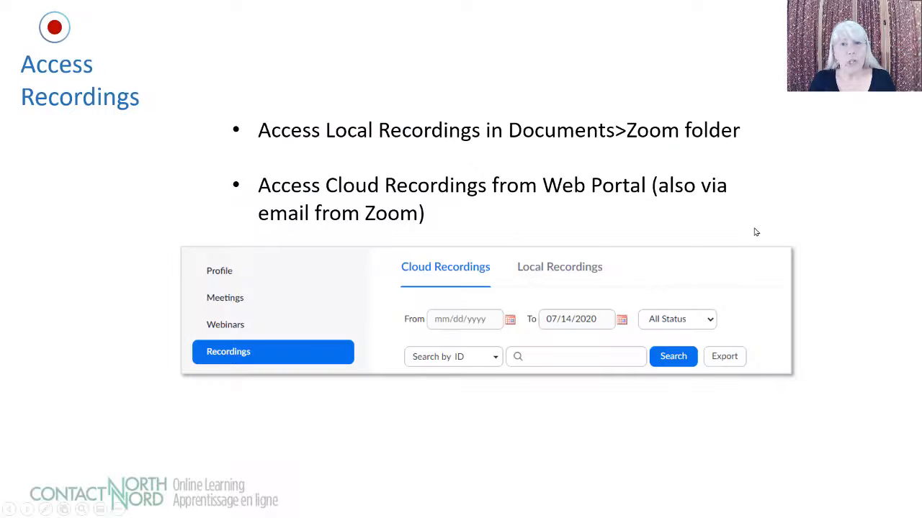